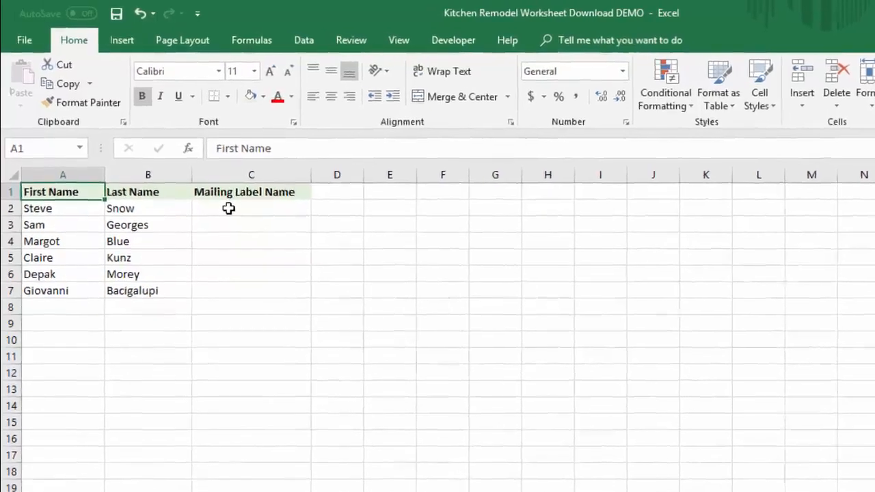
Step: Enter the first person's full name in cell C2 under Mailing Label Name, combining the first and last names
{"action": "left_click", "coordinate": [261, 226]}
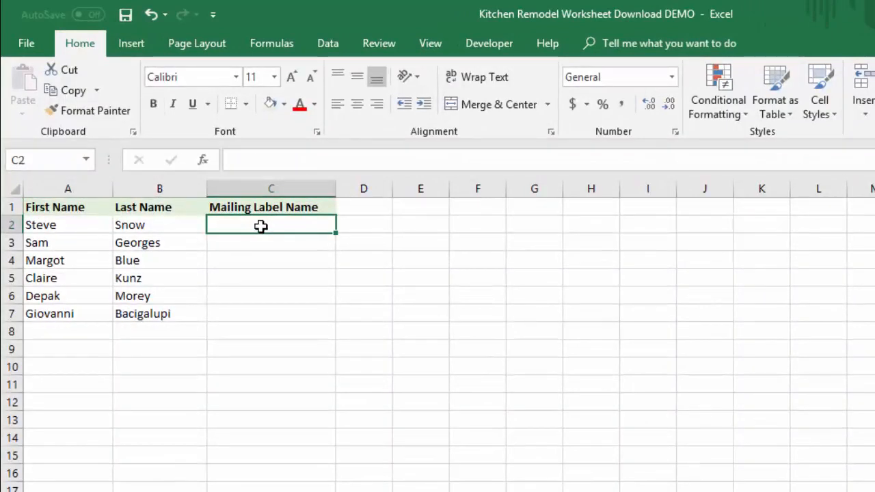
{"action": "type", "text": "Steve "}
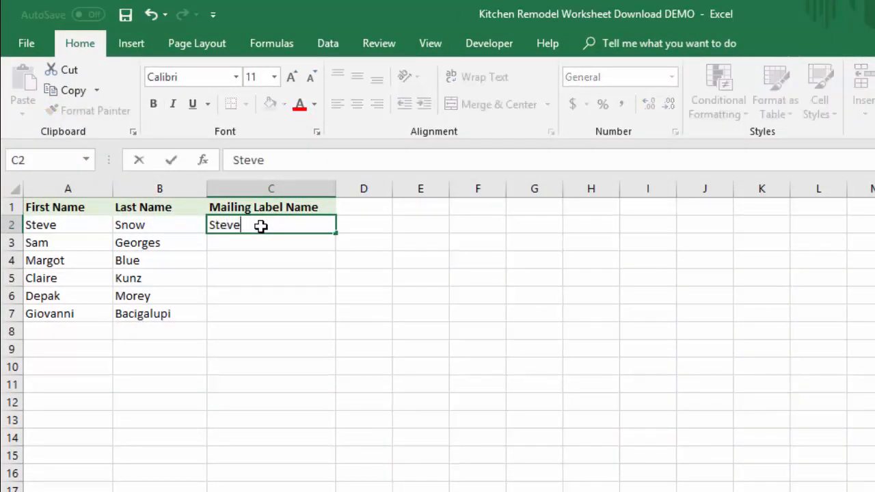
{"action": "type", "text": "Snow"}
{"action": "key", "text": "Return"}
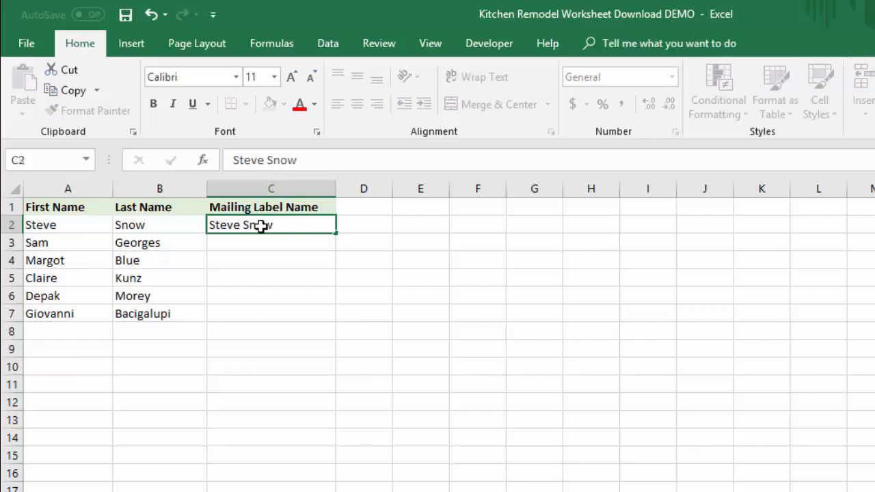
Step: Accept the Flash Fill suggestions for C3:C7 while entering the second full name, and clear all the changed cells
{"action": "type", "text": "Sam Georges"}
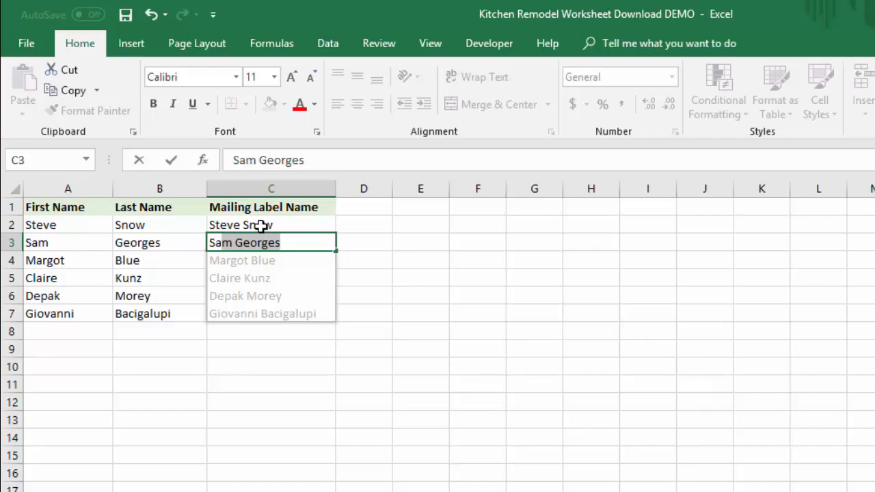
{"action": "key", "text": "Return"}
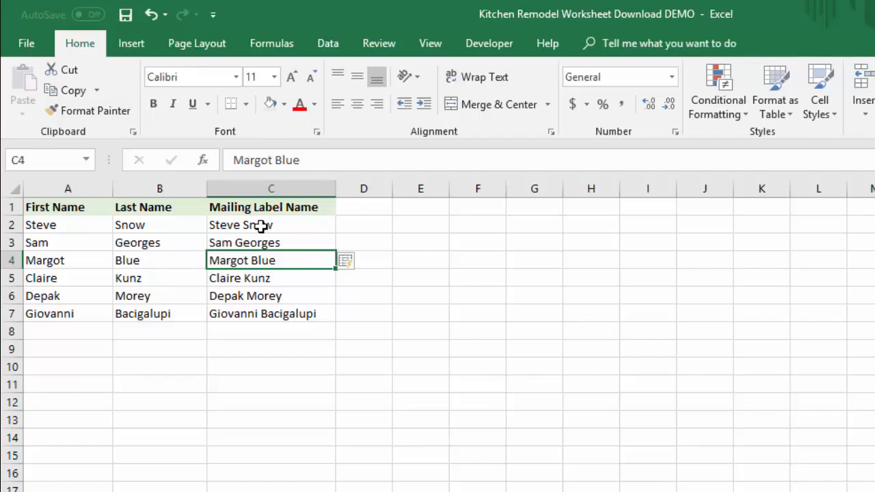
{"action": "left_click", "coordinate": [362, 264]}
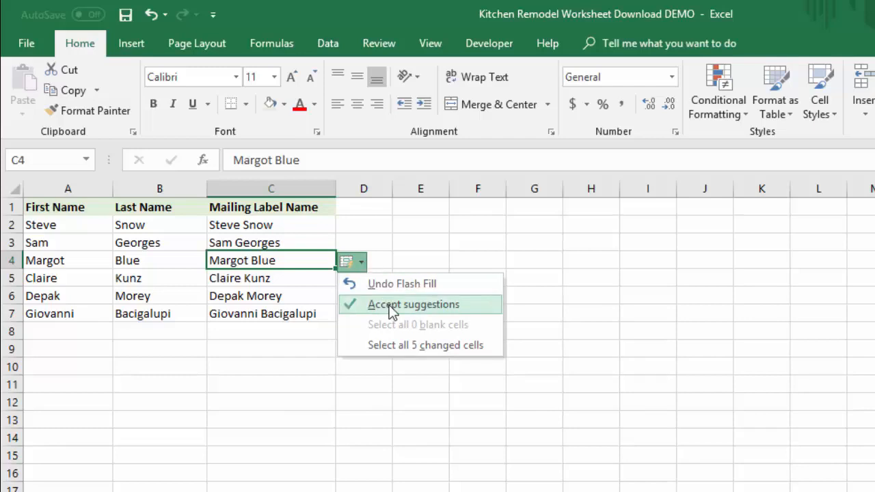
{"action": "left_click", "coordinate": [408, 349]}
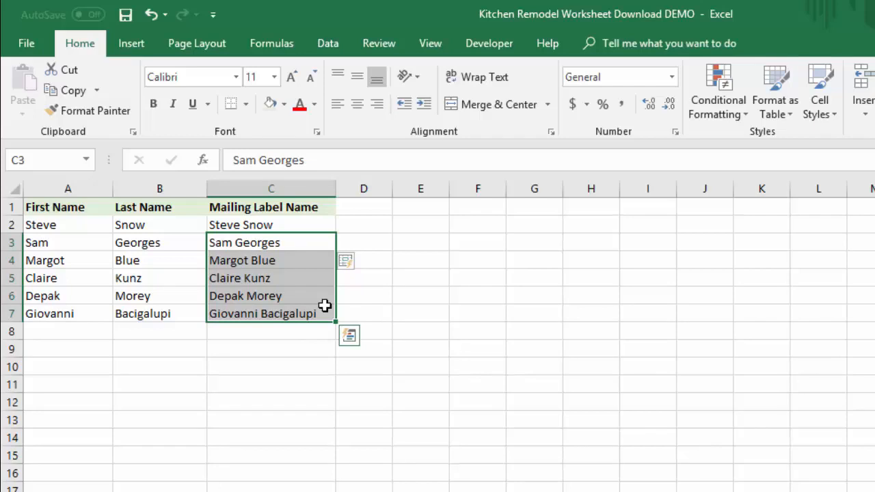
{"action": "key", "text": "Delete"}
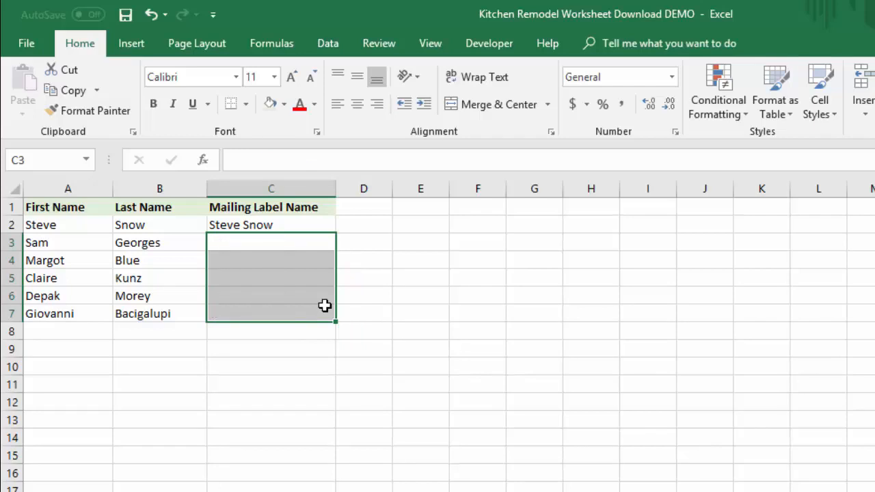
Step: Extend the name in C2 down to C7 using the Flash Fill option, and undo that fill
{"action": "left_click", "coordinate": [246, 227]}
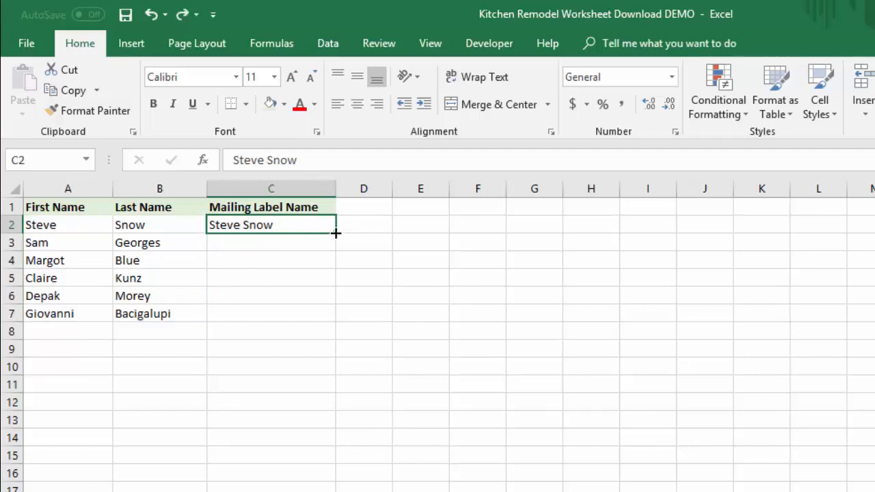
{"action": "left_click_drag", "start_coordinate": [336, 233], "coordinate": [340, 321]}
{"action": "right_click", "coordinate": [339, 321]}
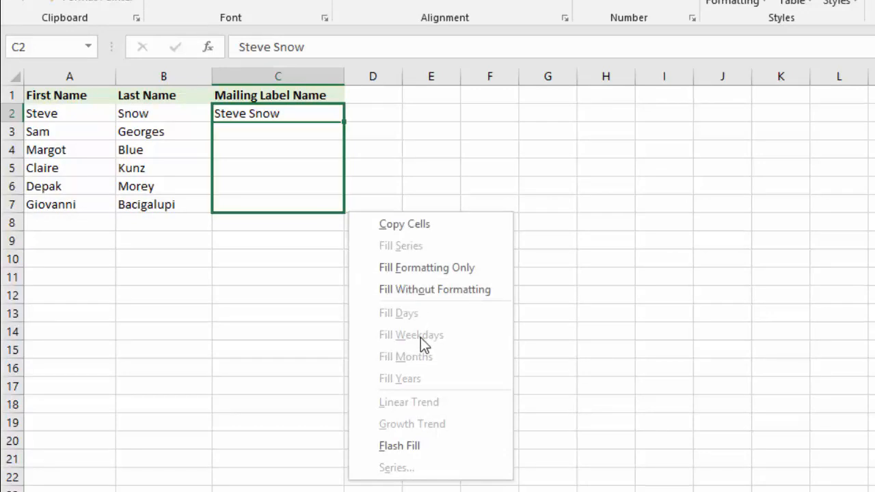
{"action": "left_click", "coordinate": [410, 445]}
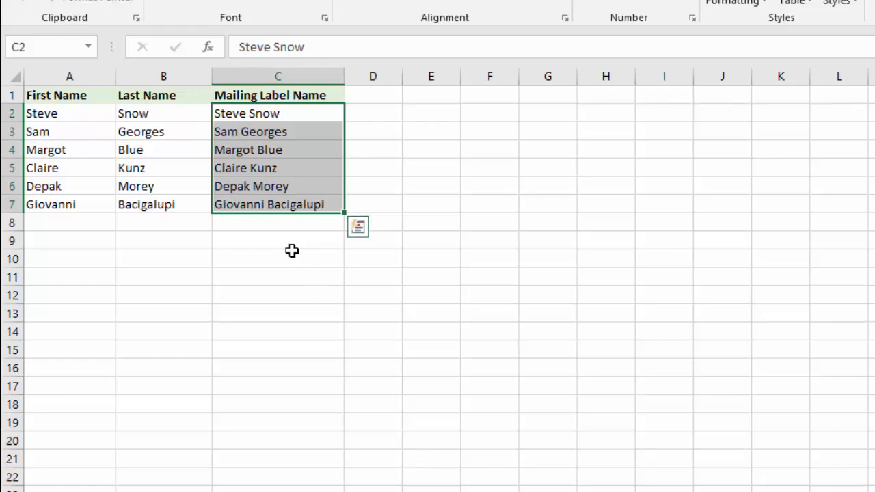
{"action": "key", "text": "ctrl+z"}
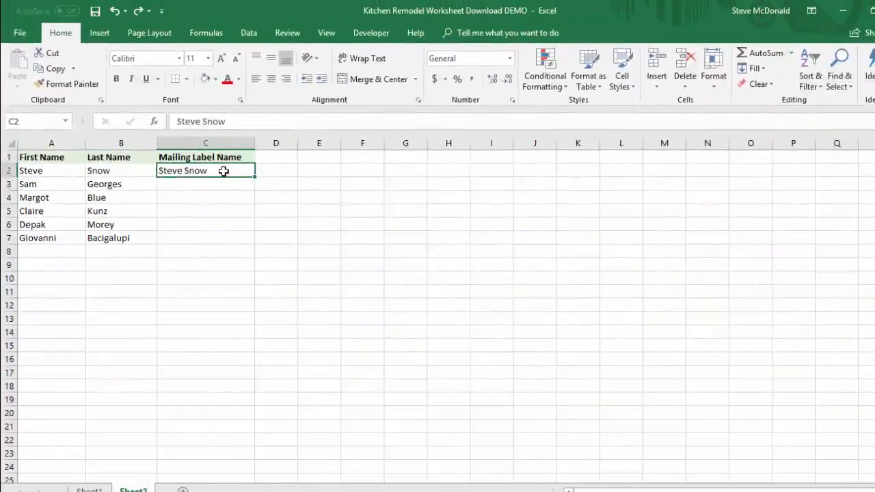
Step: Run the Flash Fill command from cell C2 for the Mailing Label Name column, and undo it
{"action": "left_click", "coordinate": [764, 70]}
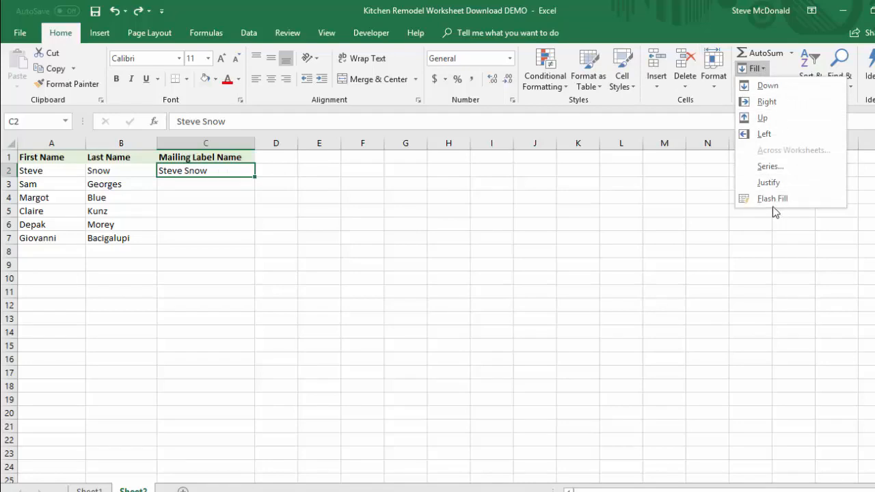
{"action": "left_click", "coordinate": [773, 199]}
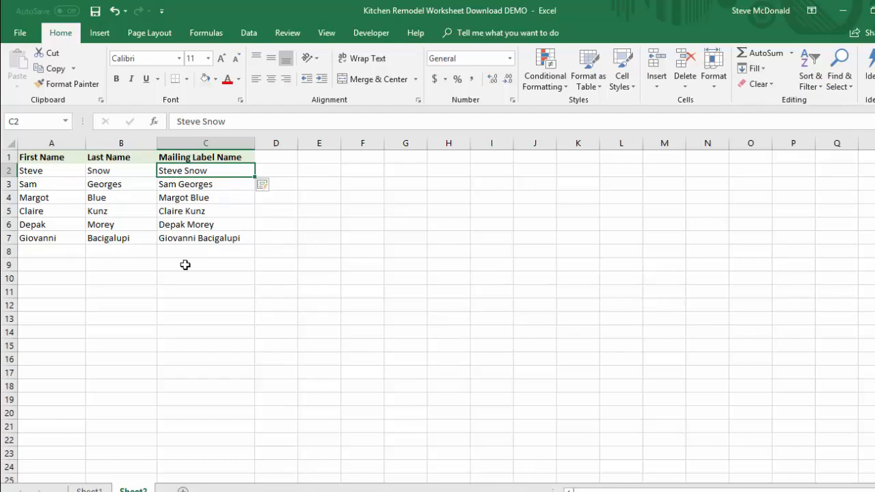
{"action": "key", "text": "ctrl+z"}
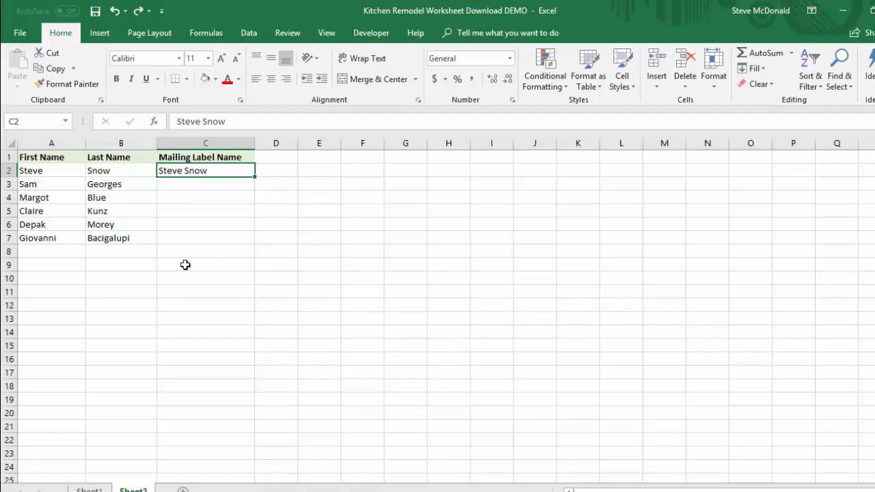
Step: Flash Fill the remaining mailing label names in C3:C7 following the pattern in C2
{"action": "key", "text": "ctrl+e"}
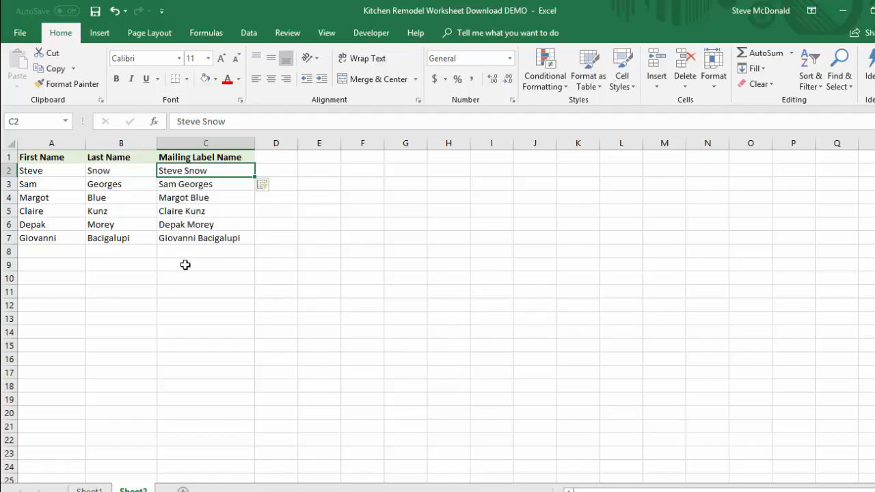
{"action": "left_click", "coordinate": [761, 69]}
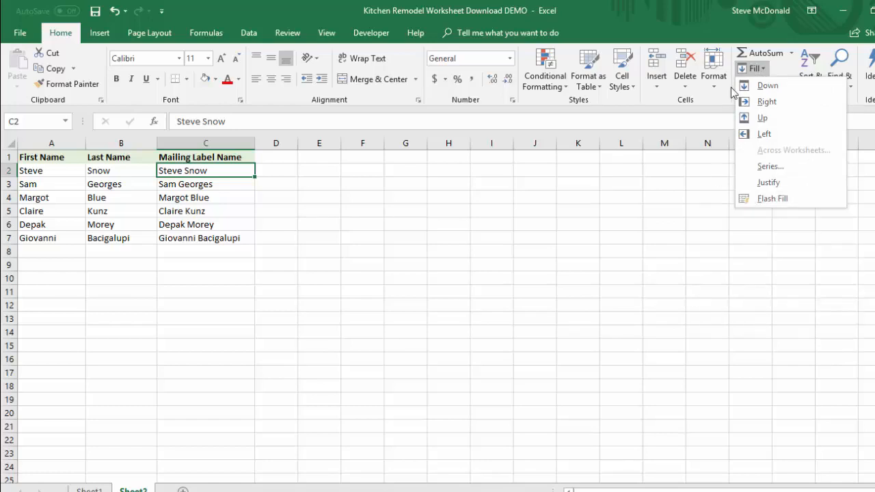
{"action": "left_click", "coordinate": [755, 69]}
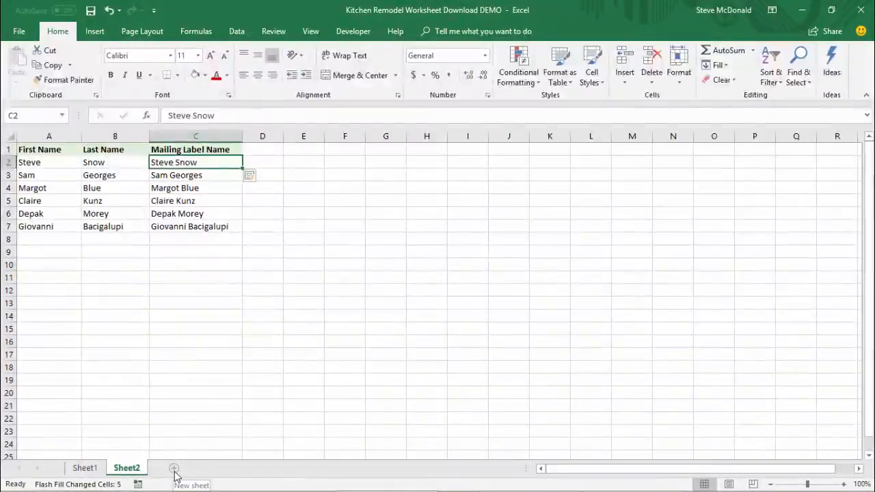
Step: Add a new worksheet and widen columns A to D equally
{"action": "left_click", "coordinate": [173, 471]}
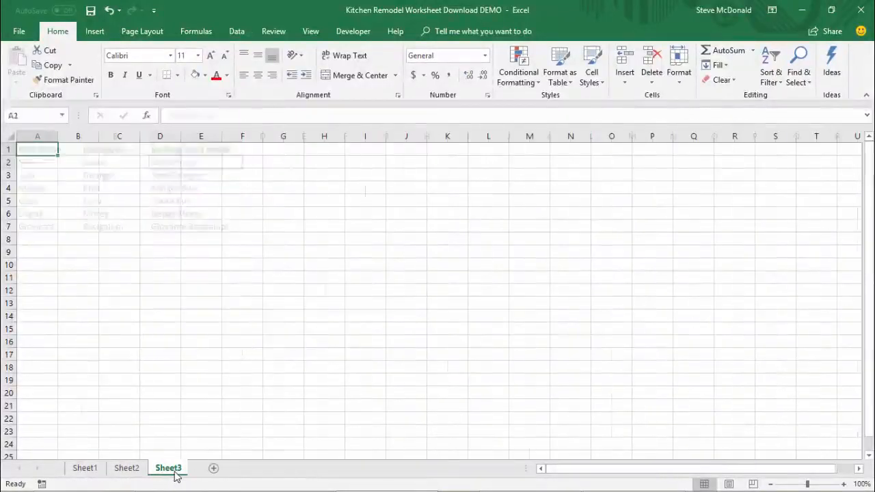
{"action": "left_click_drag", "start_coordinate": [38, 136], "coordinate": [219, 136]}
Step: Enter Monday in A1 and AutoFill the weekday series down to Sunday in A7
{"action": "left_click", "coordinate": [51, 151]}
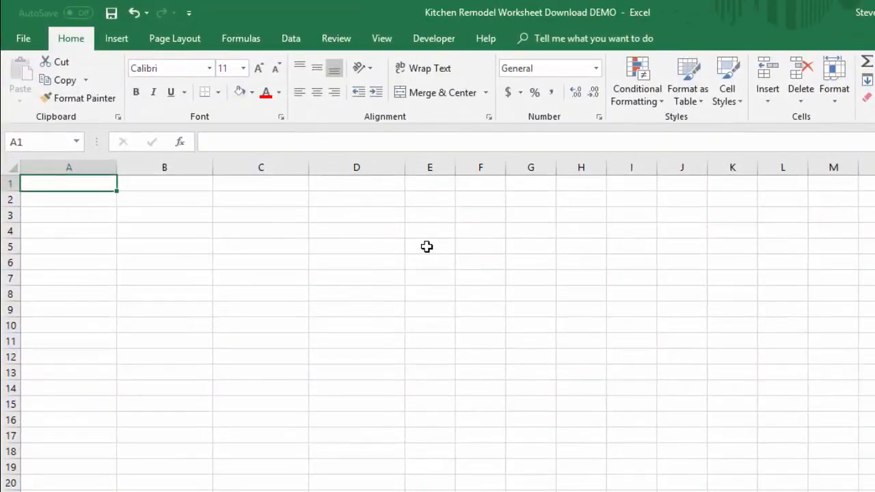
{"action": "type", "text": "Monday"}
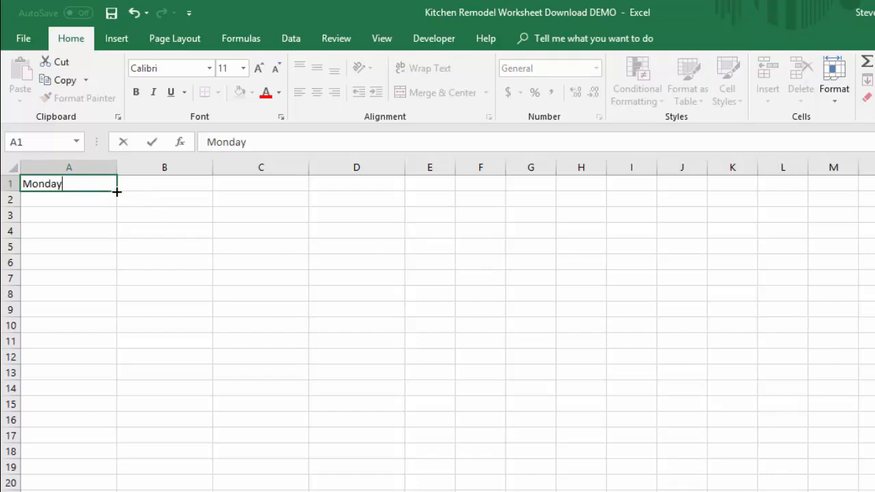
{"action": "left_click_drag", "start_coordinate": [117, 192], "coordinate": [117, 203]}
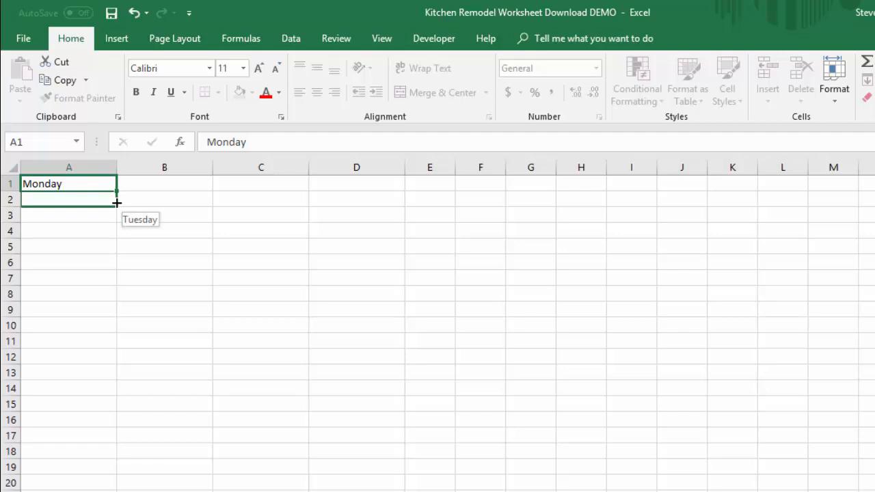
{"action": "left_click_drag", "start_coordinate": [117, 203], "coordinate": [117, 286]}
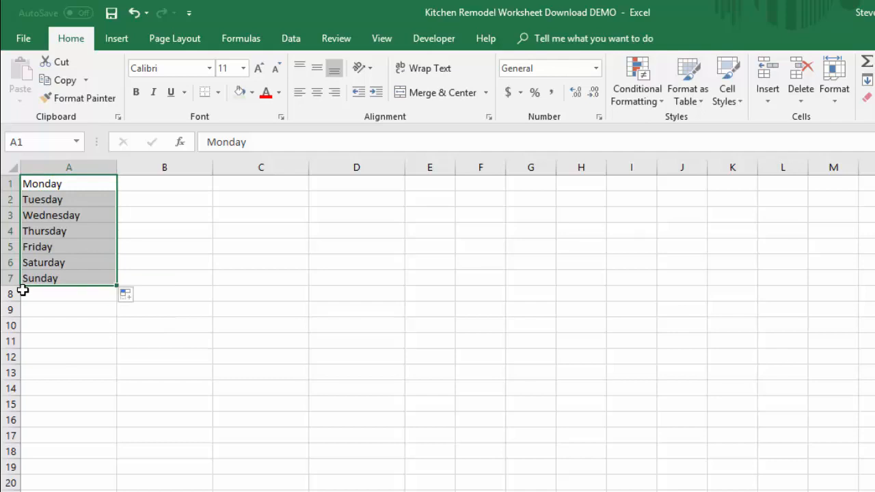
Step: Enter 1 and 2 in C1 and C2, and AutoFill the number series down to 10 in C10
{"action": "left_click", "coordinate": [242, 183]}
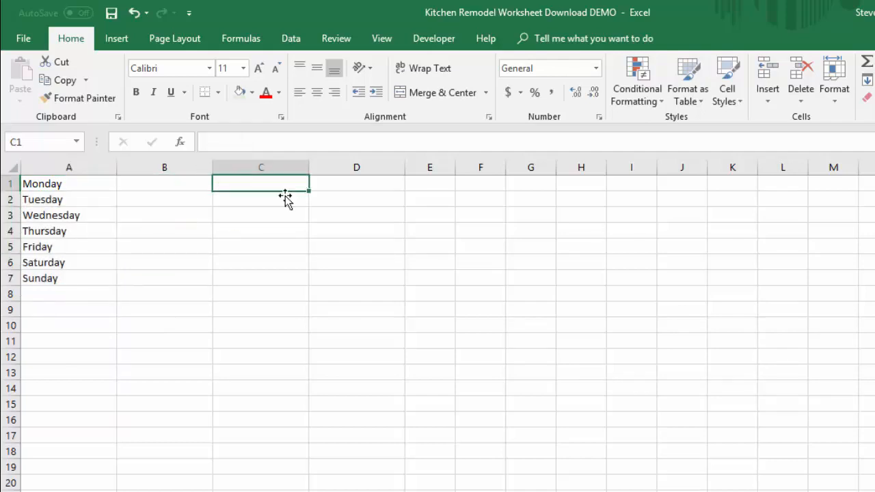
{"action": "type", "text": "1"}
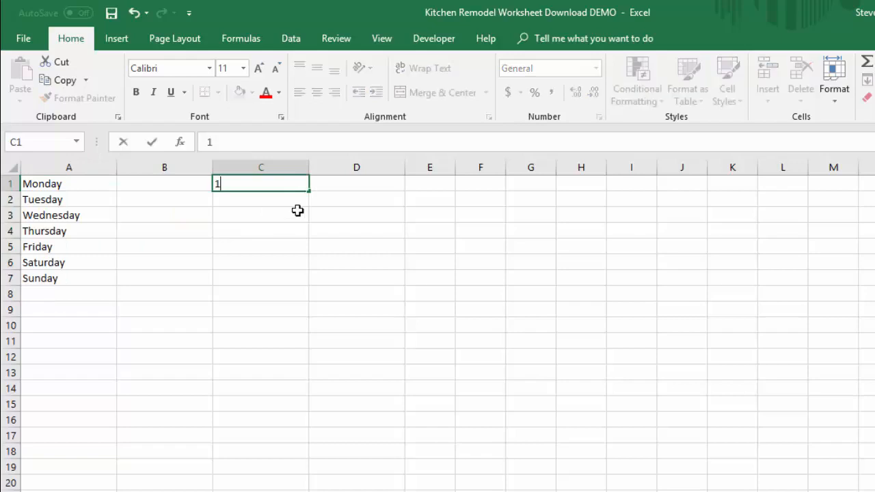
{"action": "key", "text": "Return"}
{"action": "type", "text": "2"}
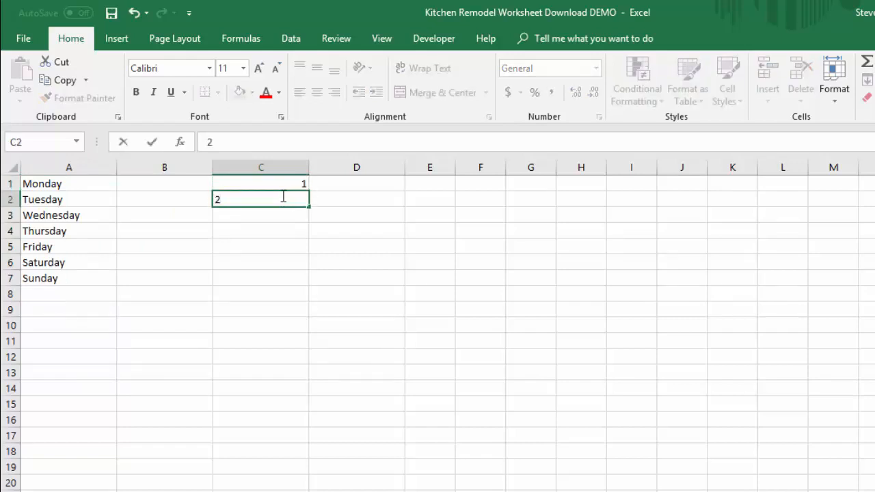
{"action": "left_click_drag", "start_coordinate": [283, 184], "coordinate": [308, 302]}
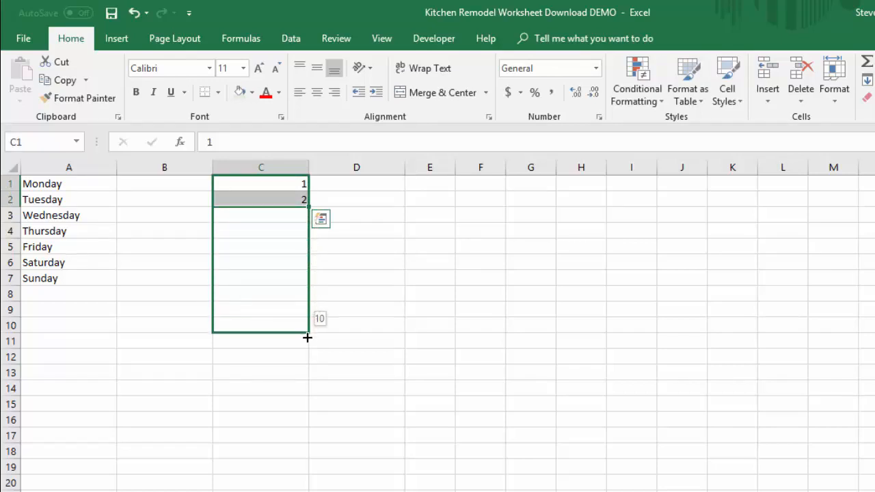
{"action": "left_click_drag", "start_coordinate": [306, 340], "coordinate": [305, 339]}
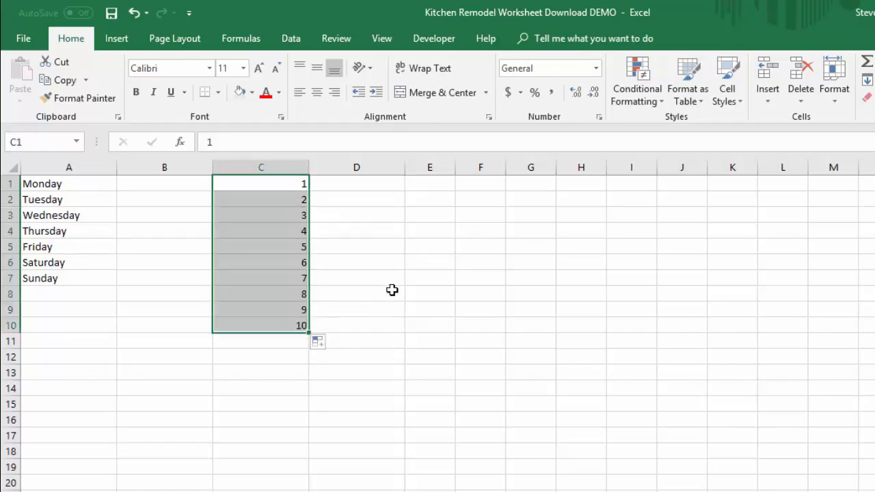
Step: Enter the date 2/3/2001 in E1 and AutoFill consecutive dates down to E10
{"action": "left_click", "coordinate": [423, 185]}
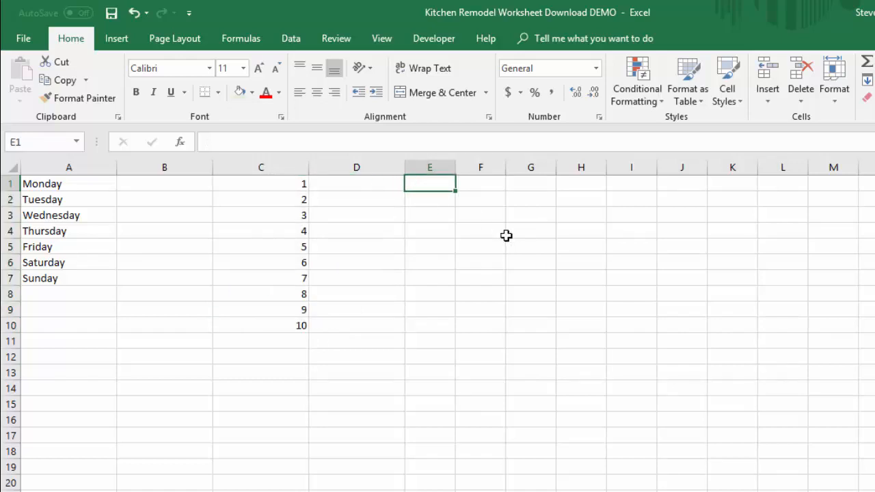
{"action": "type", "text": "2/3/"}
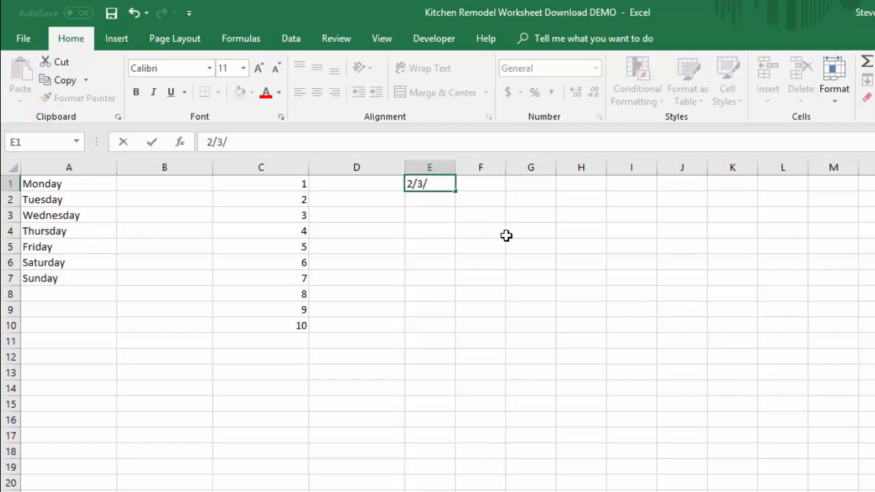
{"action": "type", "text": "2001"}
{"action": "key", "text": "Return"}
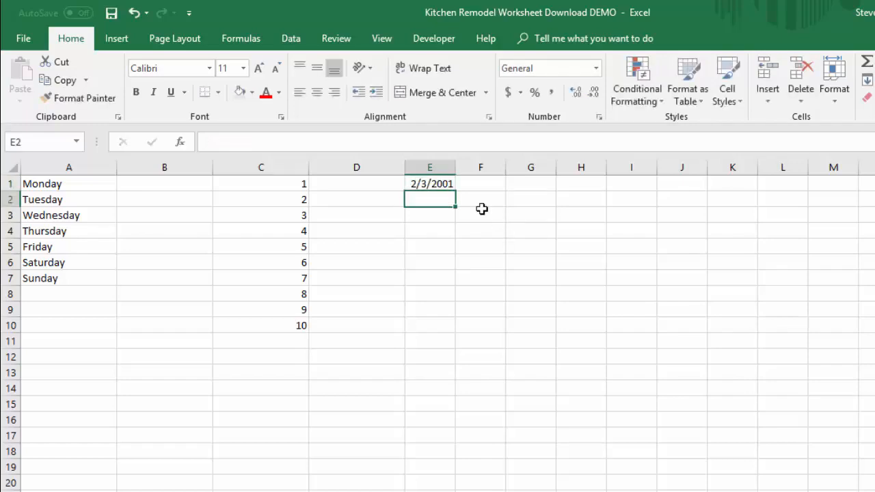
{"action": "left_click", "coordinate": [430, 185]}
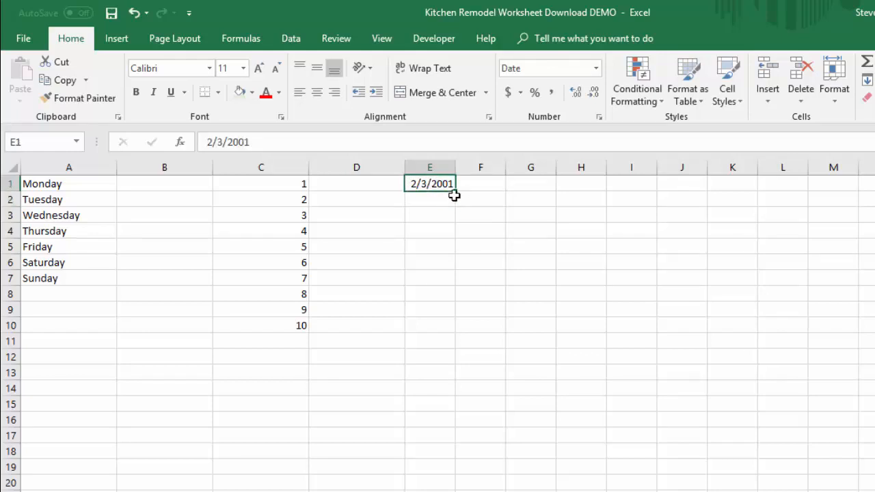
{"action": "left_click_drag", "start_coordinate": [457, 190], "coordinate": [461, 333]}
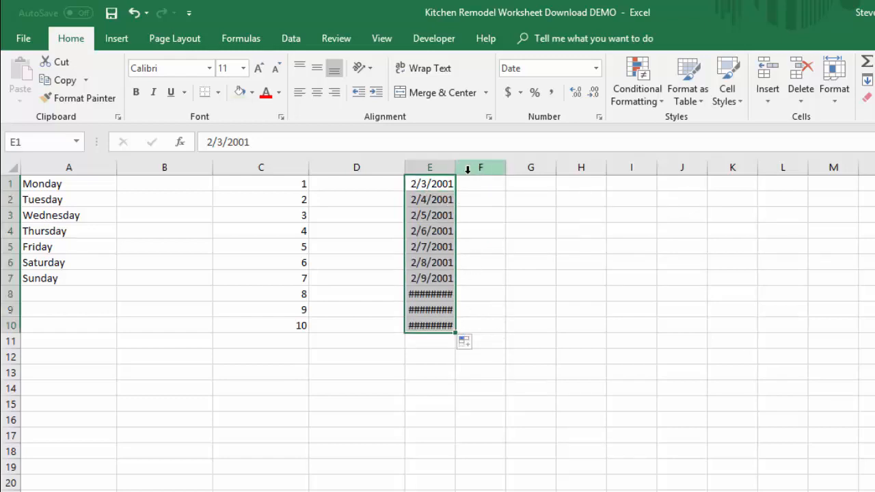
Step: AutoFit the width of column E to its dates and select cell G1
{"action": "double_click", "coordinate": [456, 168]}
{"action": "left_click", "coordinate": [531, 316]}
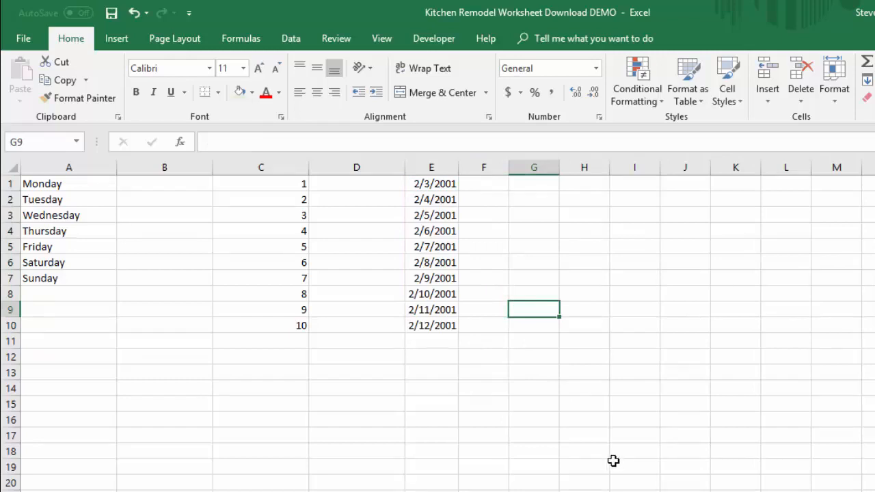
{"action": "left_click", "coordinate": [522, 183]}
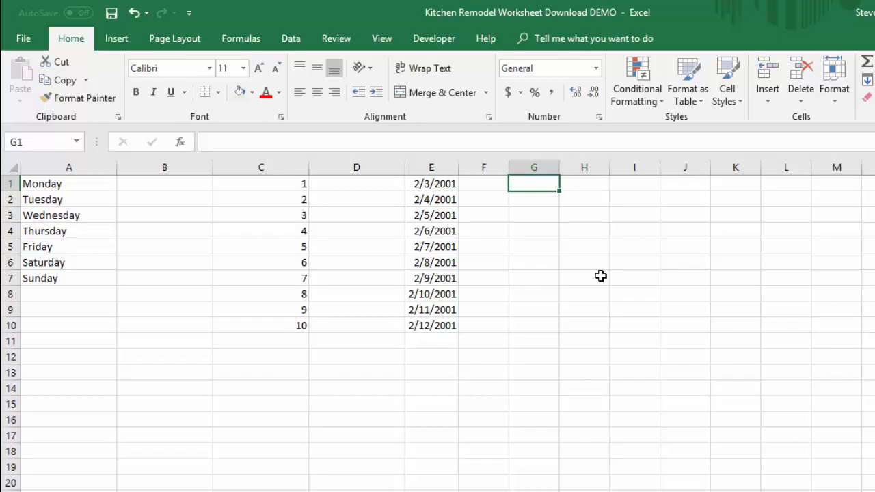
Step: Enter Name in G1, AutoFill it down to G10, and try the Flash Fill option on the filled cells
{"action": "type", "text": "Name"}
{"action": "key", "text": "Return"}
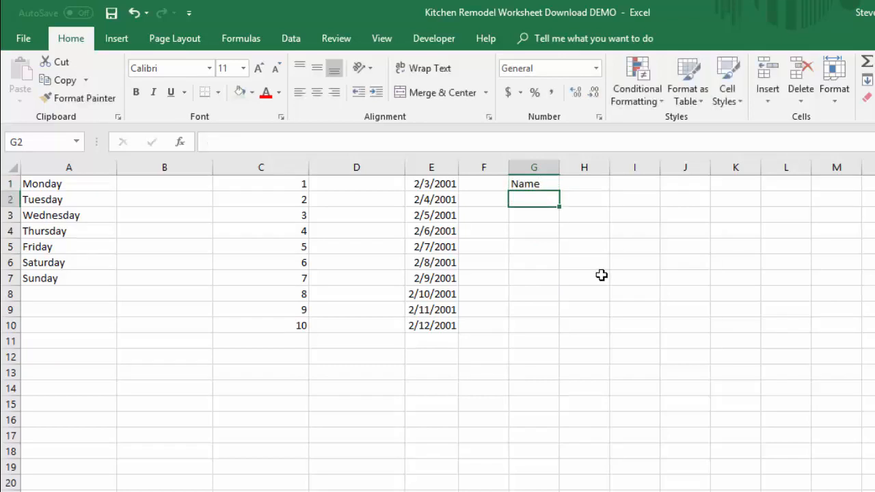
{"action": "left_click", "coordinate": [551, 189]}
{"action": "left_click_drag", "start_coordinate": [554, 193], "coordinate": [558, 330]}
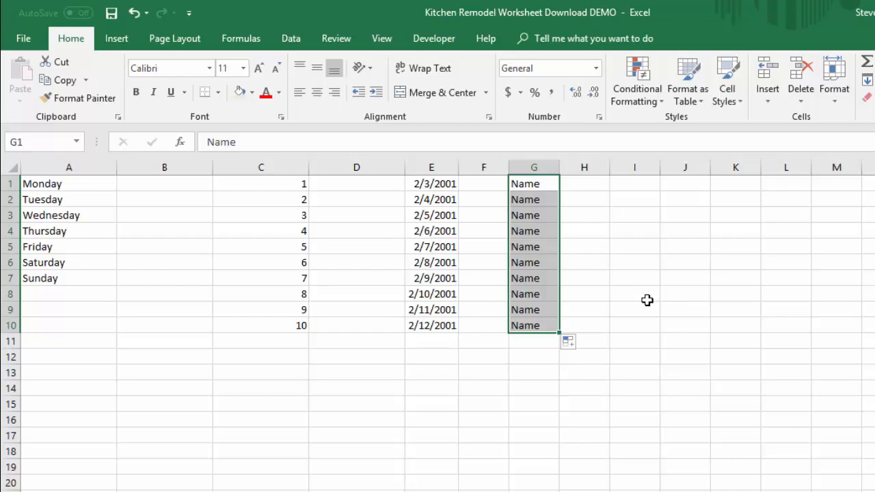
{"action": "left_click", "coordinate": [583, 345]}
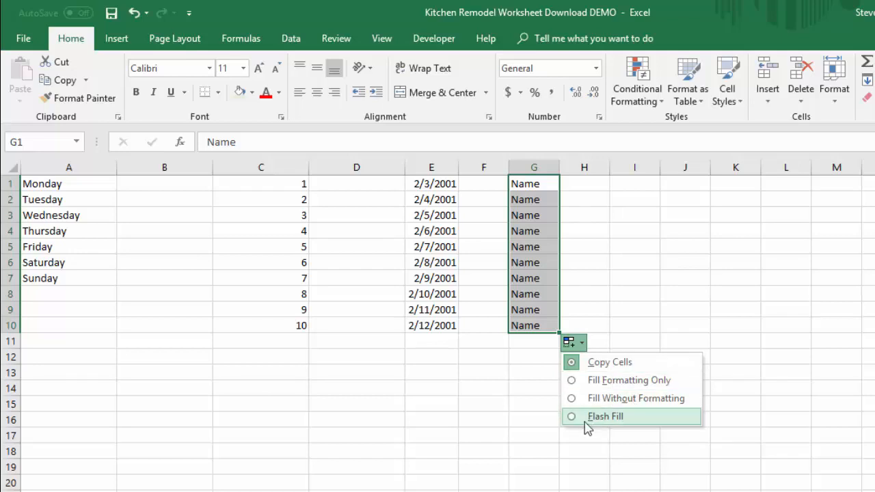
{"action": "left_click", "coordinate": [607, 418]}
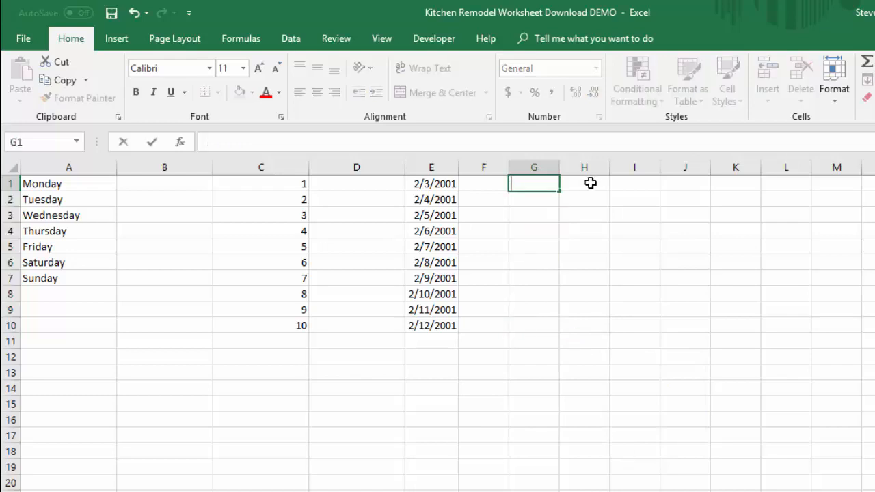
Step: Enter Name in G1 and Date in G2, and AutoFill the alternating pair down to G10
{"action": "type", "text": "Name"}
{"action": "key", "text": "Return"}
{"action": "type", "text": "Date"}
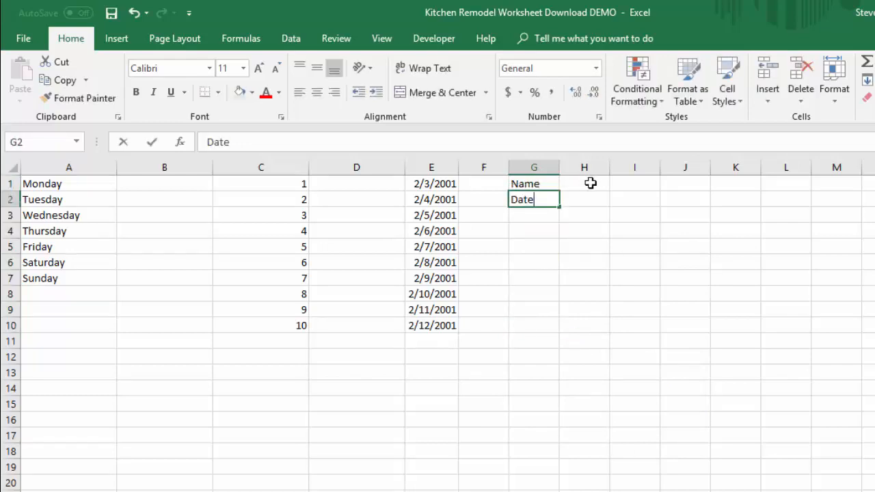
{"action": "key", "text": "Return"}
{"action": "left_click_drag", "start_coordinate": [546, 185], "coordinate": [560, 333]}
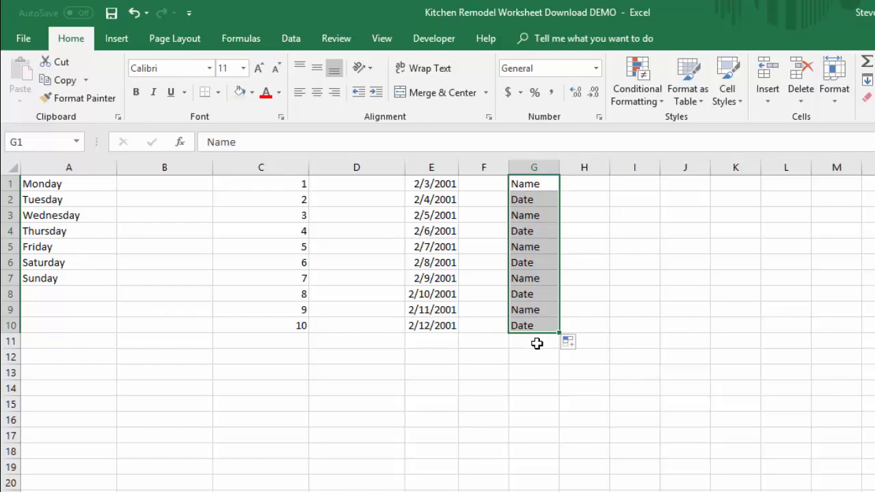
{"action": "left_click", "coordinate": [537, 371]}
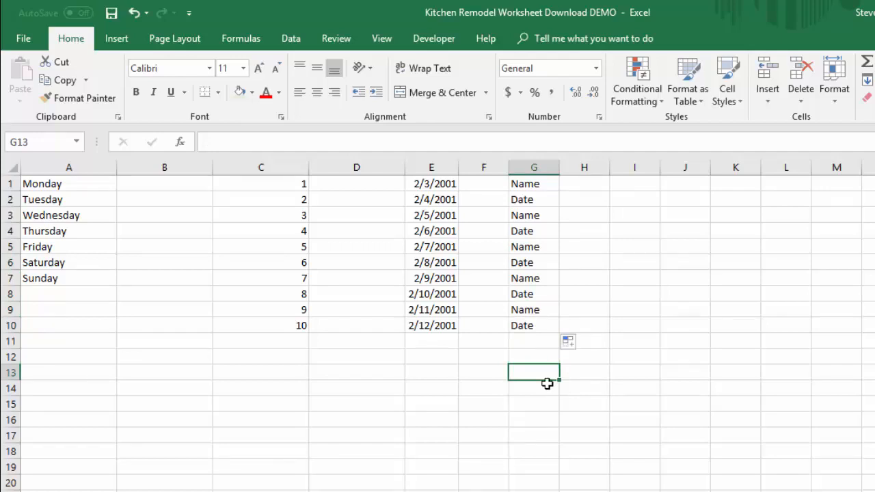
Step: Examine the fill handle and automatic Flash Fill settings in the advanced editing options and close them without changes
{"action": "left_click", "coordinate": [23, 42]}
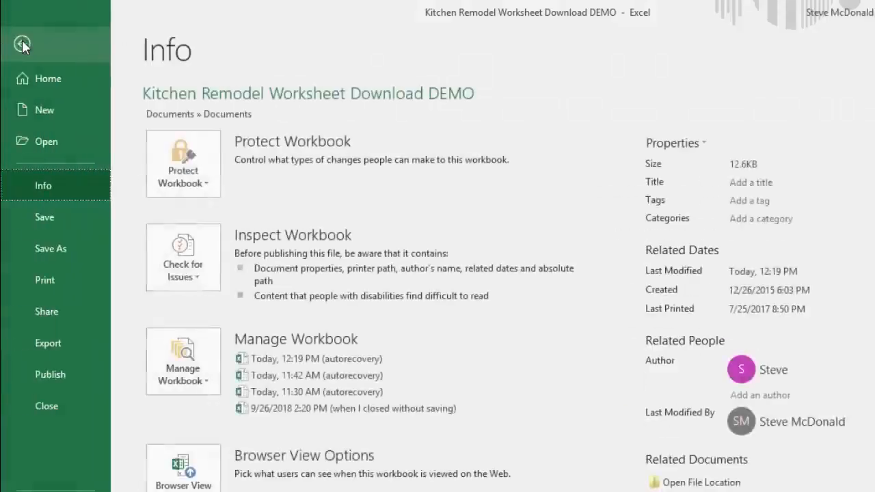
{"action": "left_click", "coordinate": [49, 491]}
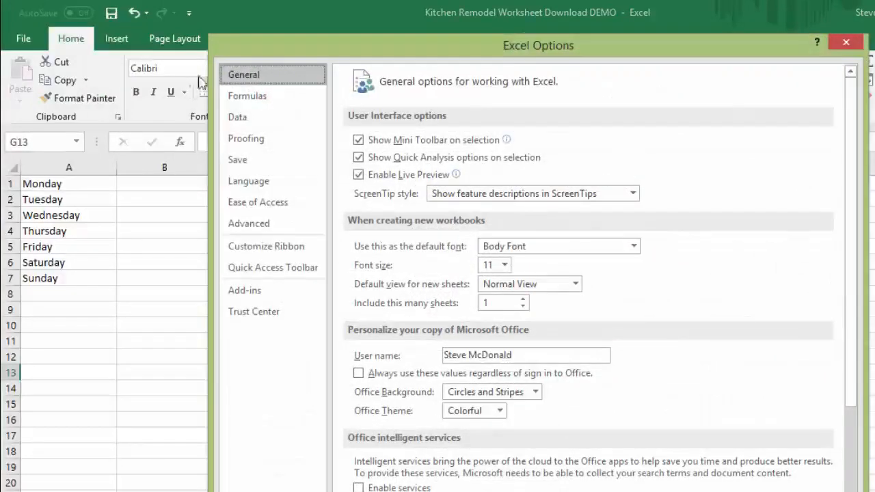
{"action": "left_click", "coordinate": [259, 229]}
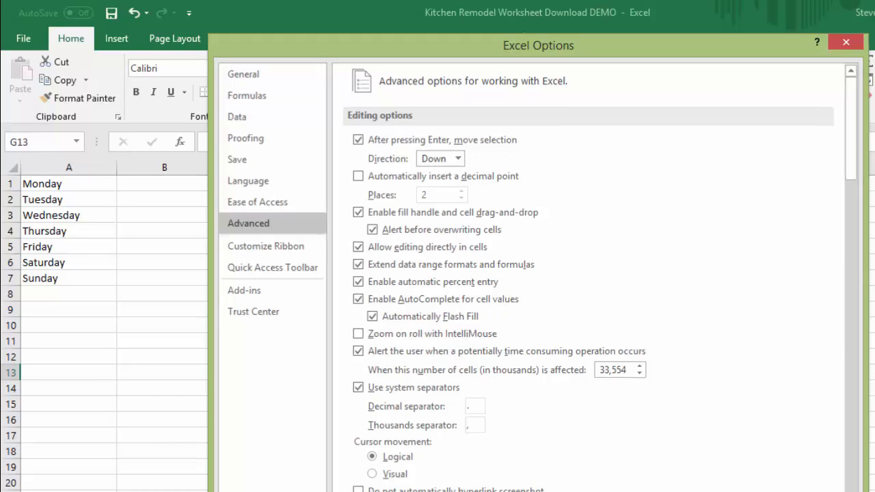
{"action": "key", "text": "Escape"}
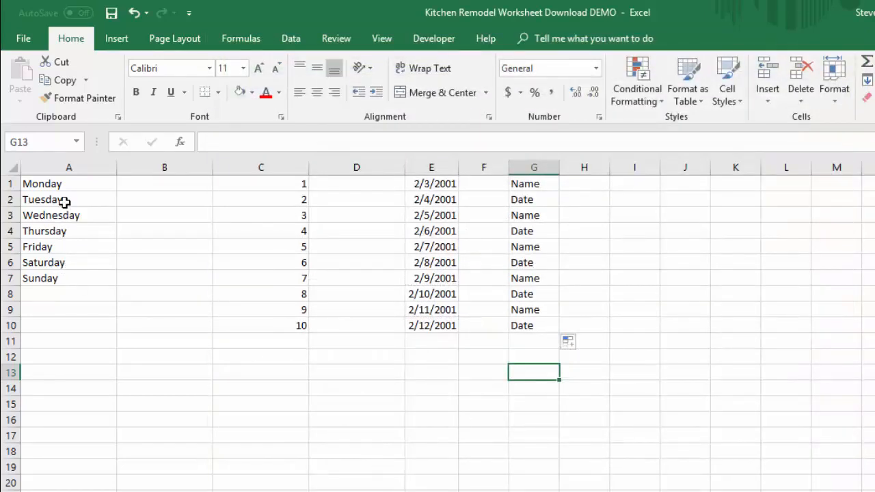
Step: Extend the weekday series in A1:A7 with AutoFill down to A14
{"action": "left_click_drag", "start_coordinate": [60, 185], "coordinate": [59, 280]}
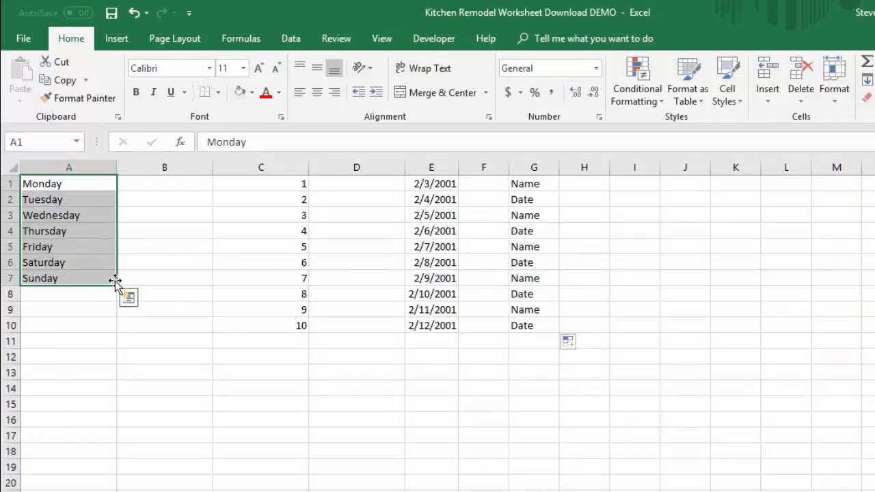
{"action": "left_click_drag", "start_coordinate": [117, 288], "coordinate": [123, 395]}
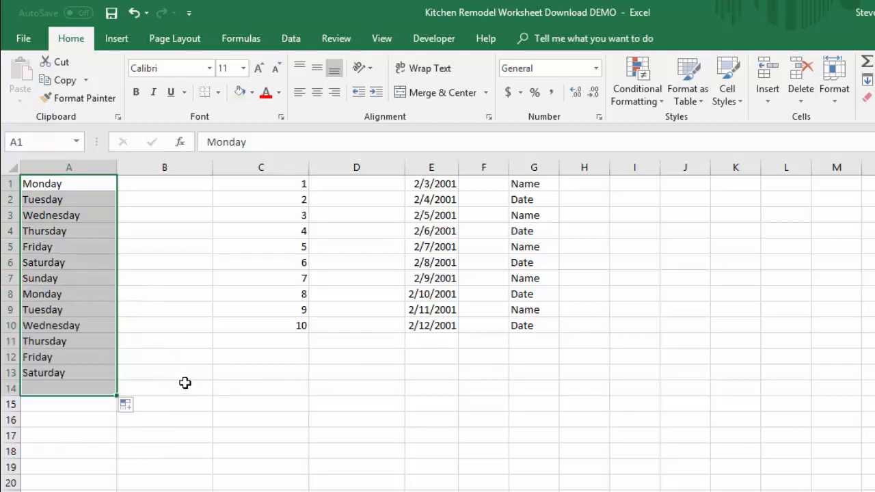